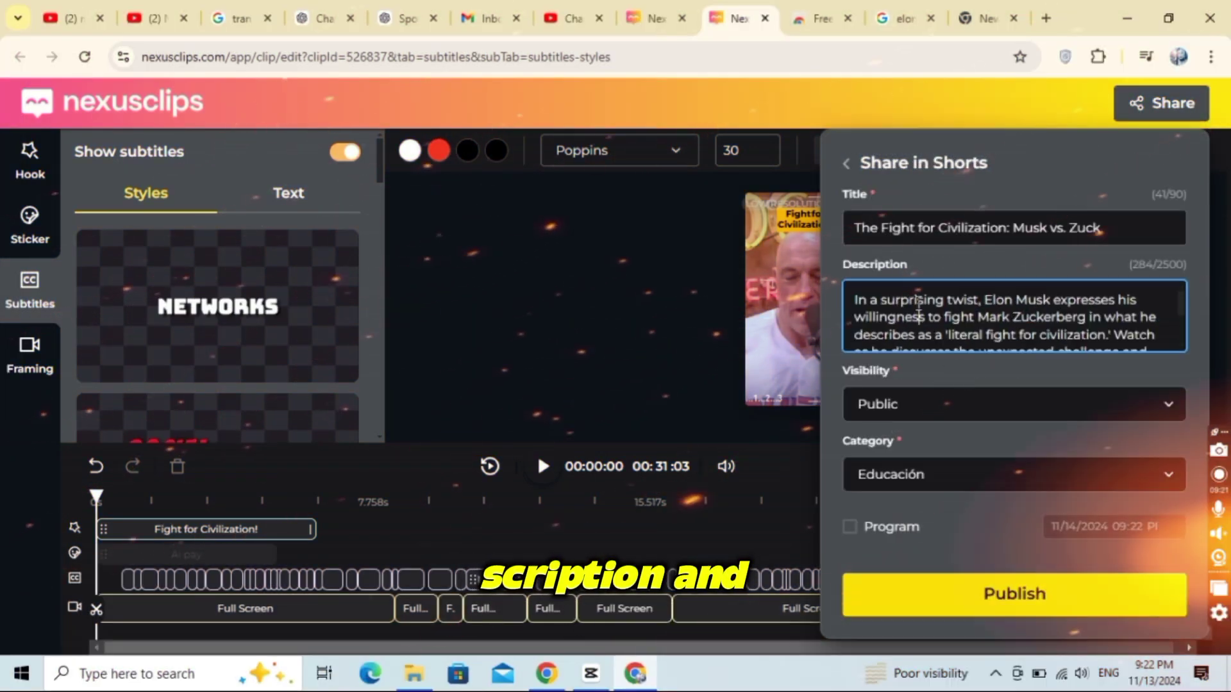
Set the Short's visibility to Public, keep the Educación category, and publish it.
{"action": "left_click", "coordinate": [931, 408]}
{"action": "left_click", "coordinate": [919, 466]}
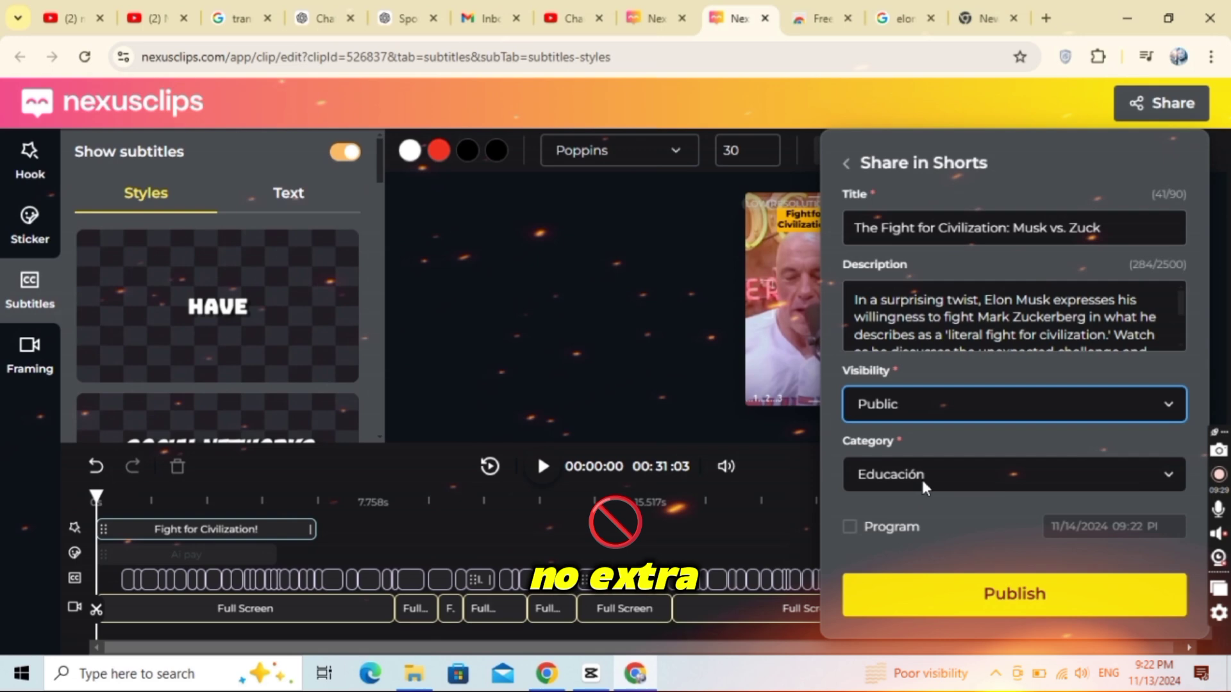
{"action": "left_click", "coordinate": [914, 258]}
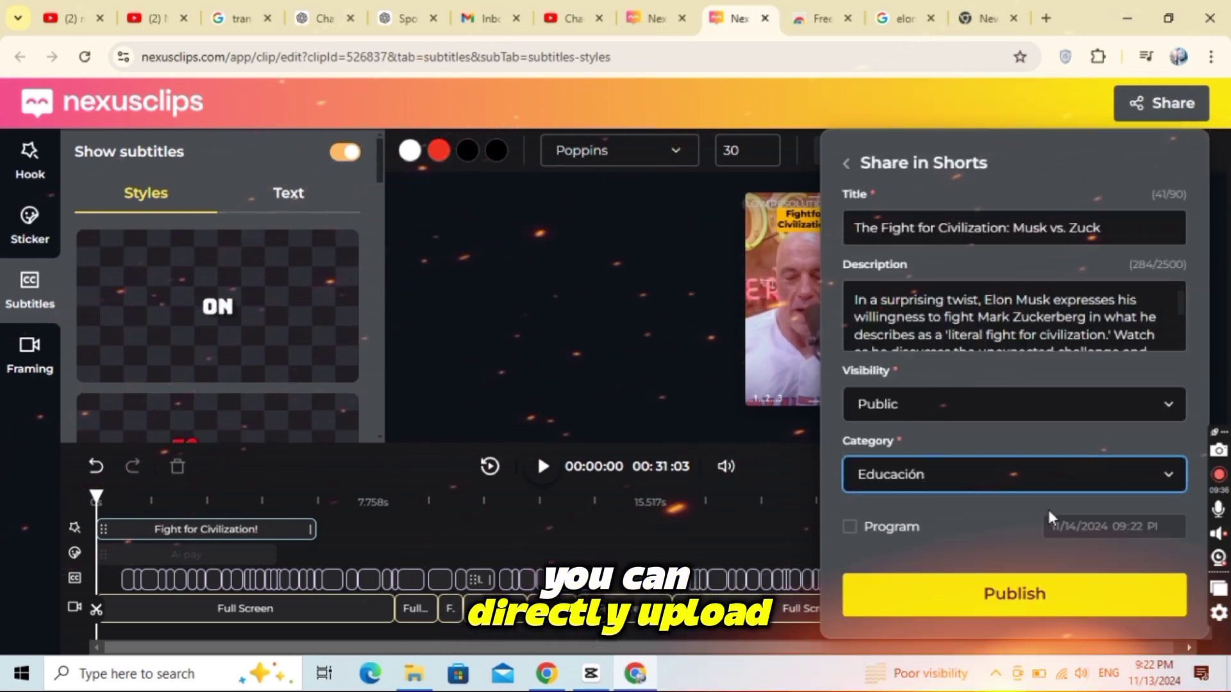
{"action": "left_click", "coordinate": [1019, 598]}
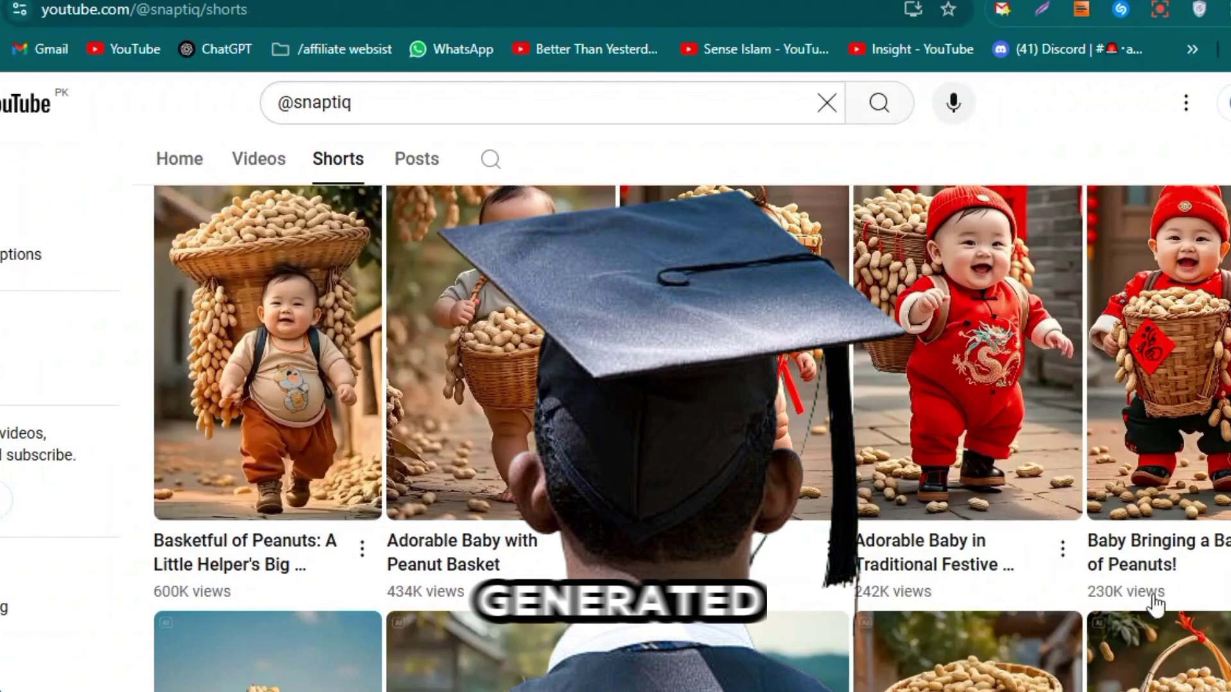
{"action": "scroll", "coordinate": [1145, 601], "scroll_direction": "down", "scroll_amount": 3}
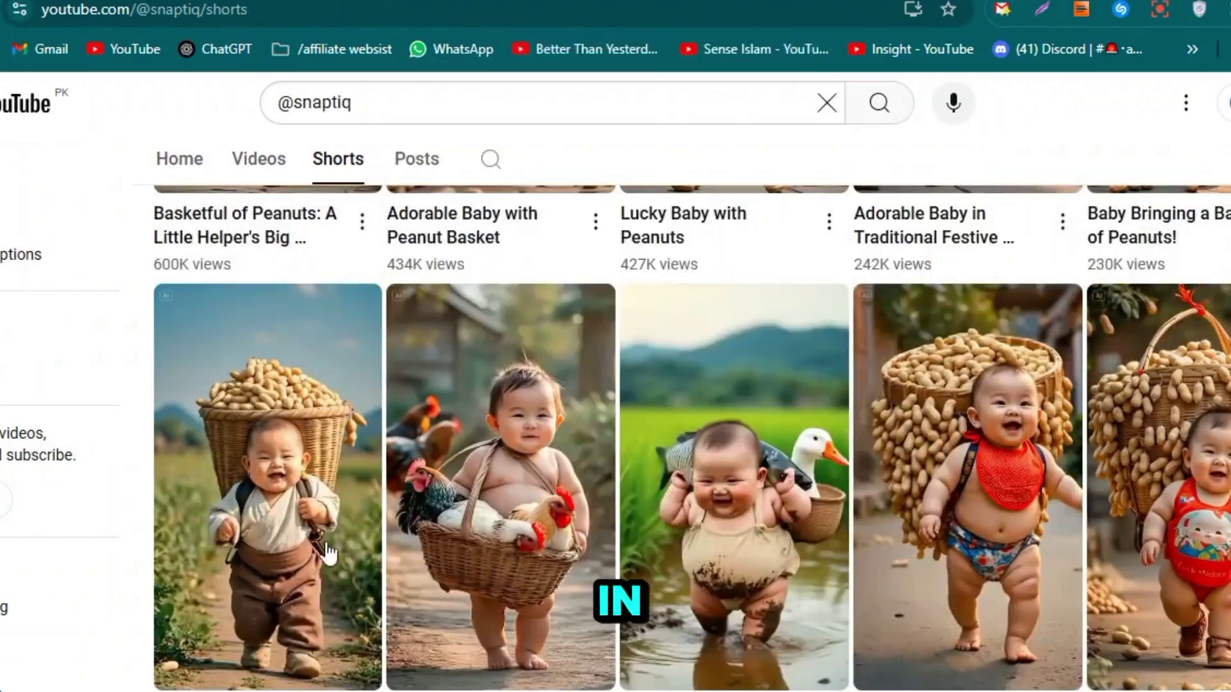
{"action": "scroll", "coordinate": [603, 521], "scroll_direction": "down", "scroll_amount": 2}
{"action": "scroll", "coordinate": [602, 522], "scroll_direction": "up", "scroll_amount": 15}
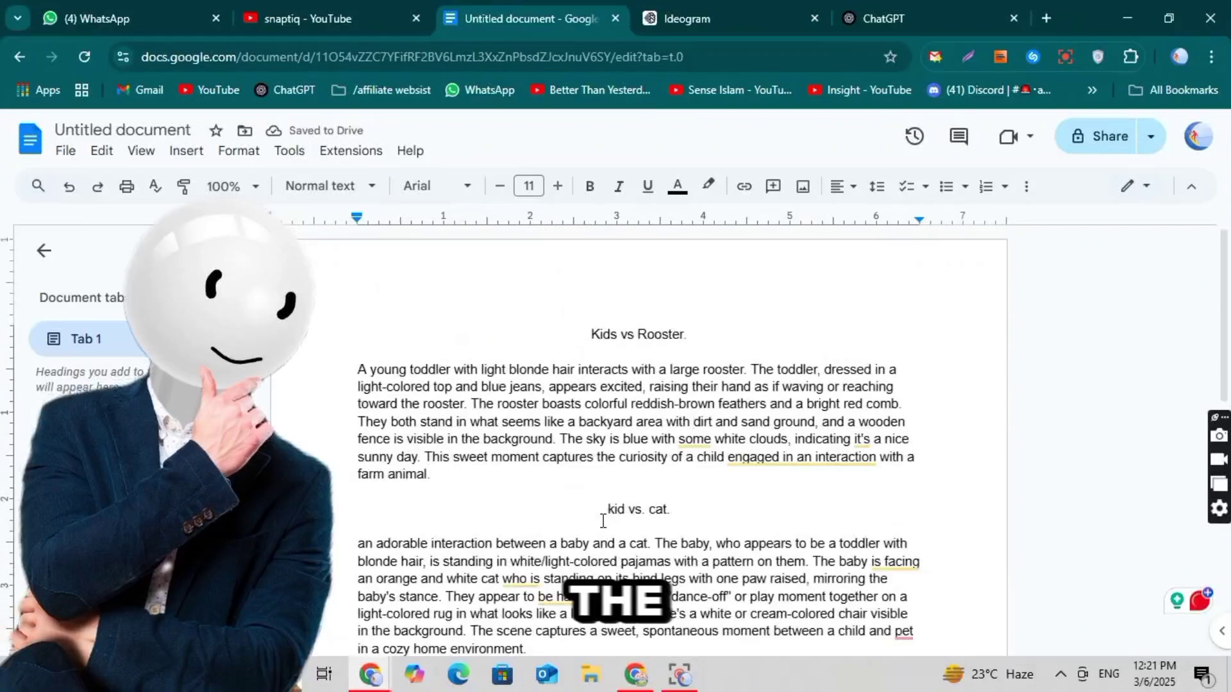
Select and copy the toddler-and-rooster scene paragraph under 'Kids vs Rooster'.
{"action": "triple_click", "coordinate": [587, 416]}
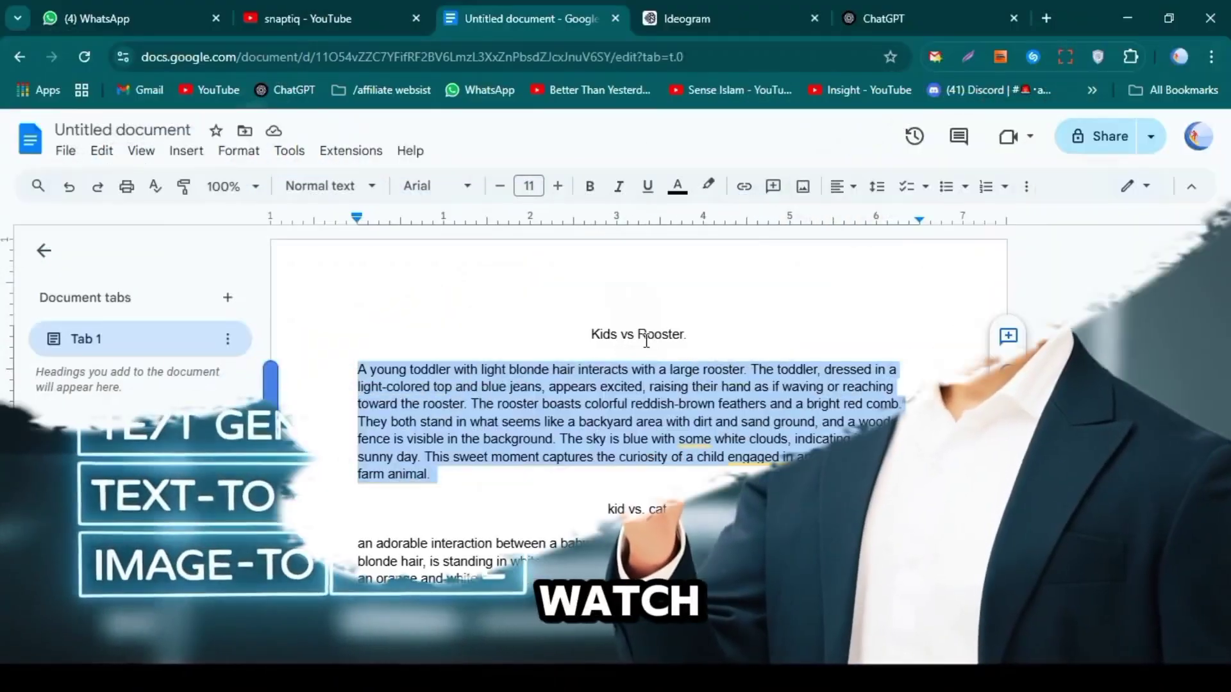
{"action": "double_click", "coordinate": [720, 373]}
{"action": "triple_click", "coordinate": [547, 419]}
{"action": "right_click", "coordinate": [547, 419]}
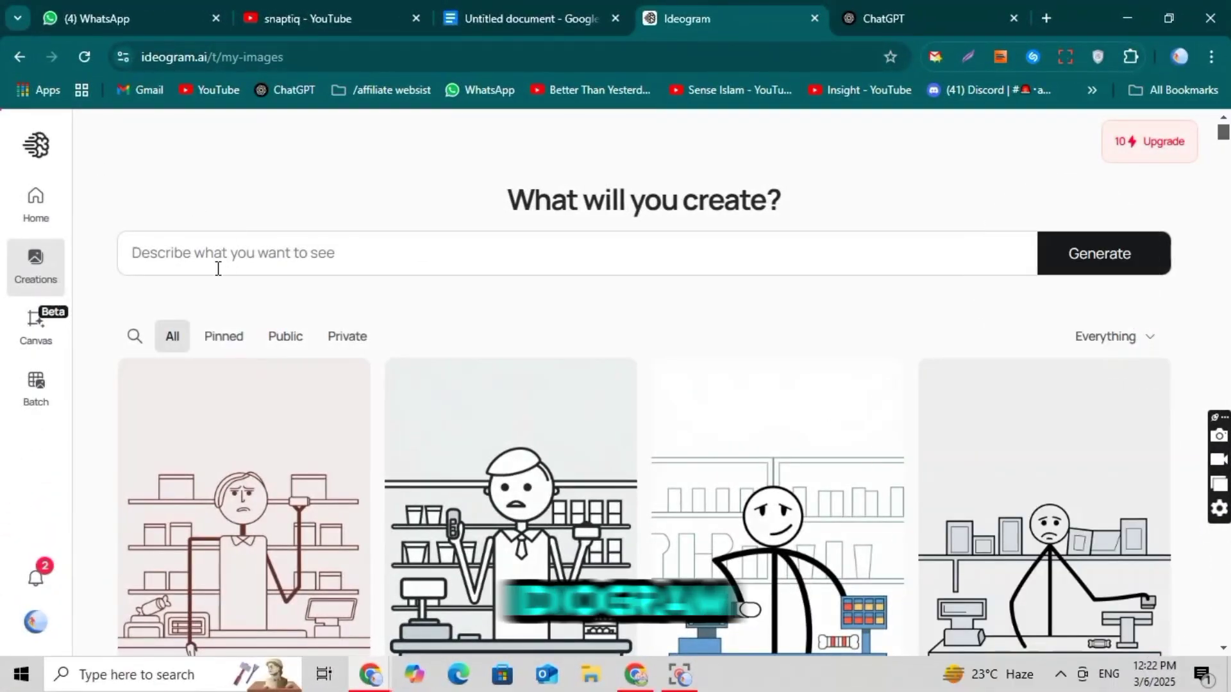
Paste the rooster description as the Ideogram prompt, generate images, and download two toddler images.
{"action": "left_click", "coordinate": [218, 267]}
{"action": "left_click", "coordinate": [160, 291]}
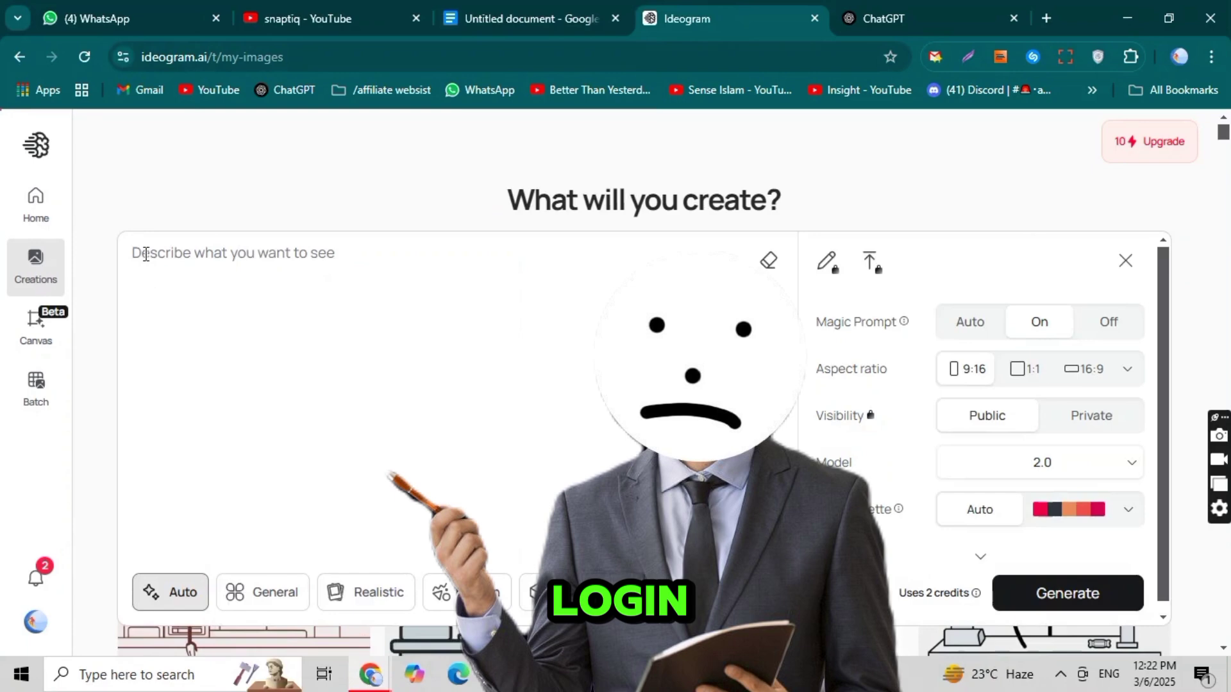
{"action": "left_click", "coordinate": [191, 448]}
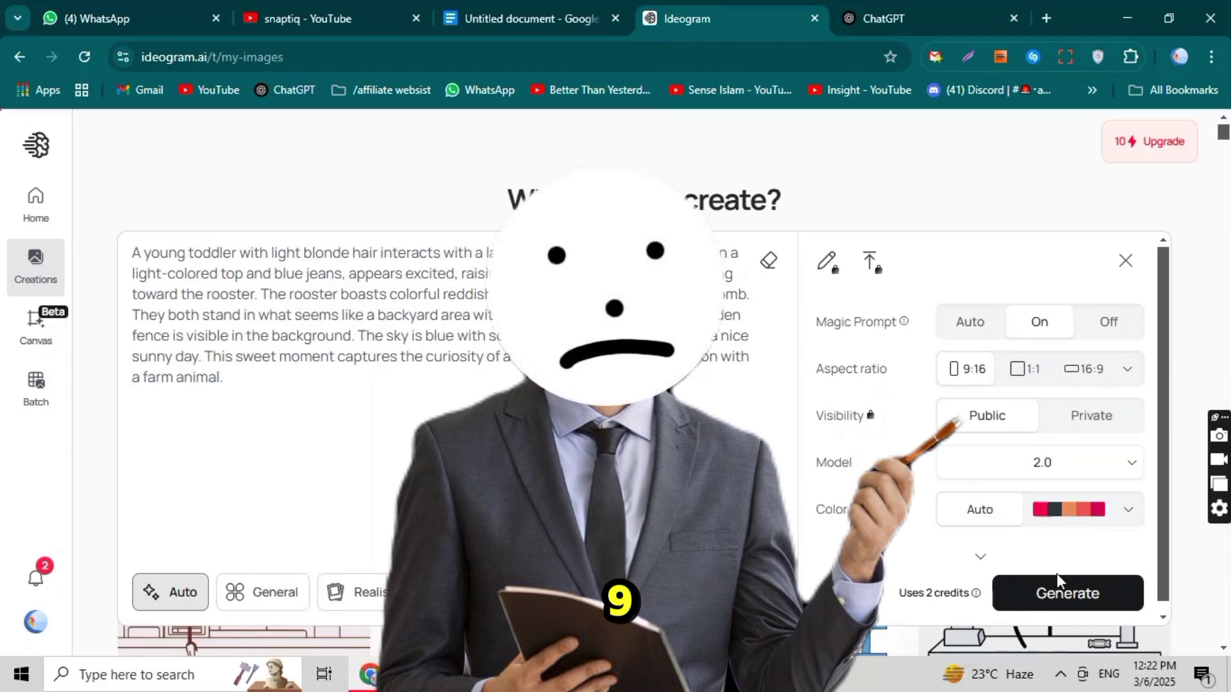
{"action": "left_click", "coordinate": [1009, 594]}
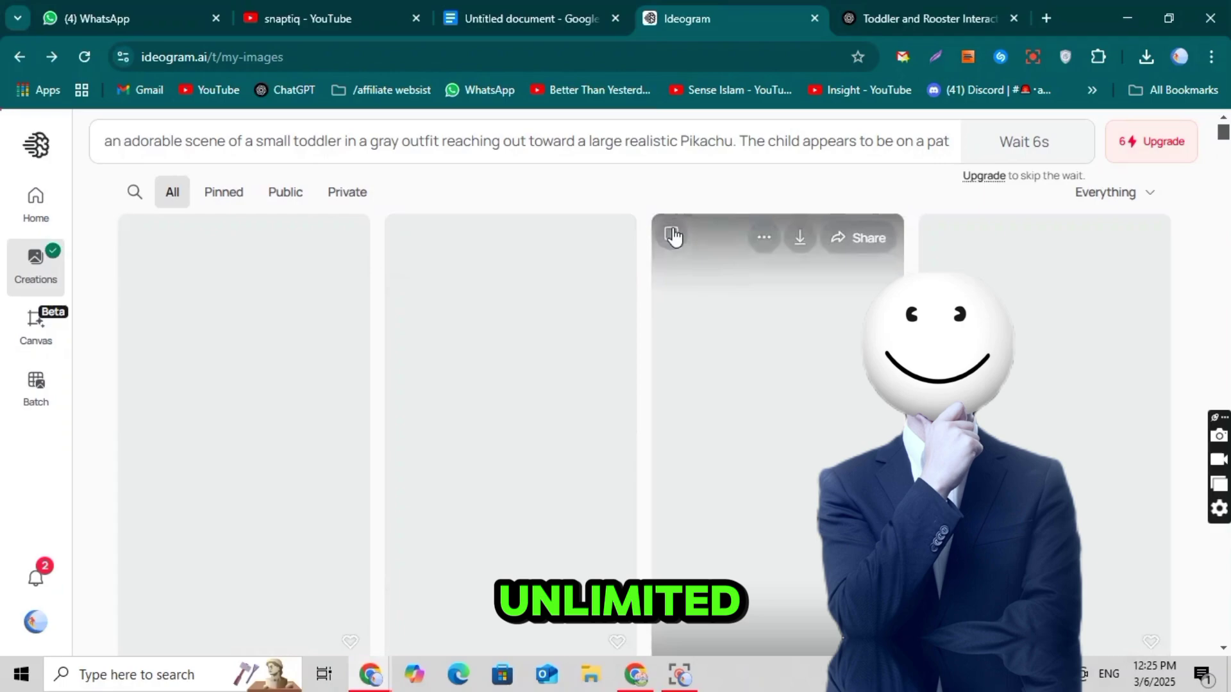
{"action": "scroll", "coordinate": [640, 202], "scroll_direction": "down", "scroll_amount": 4}
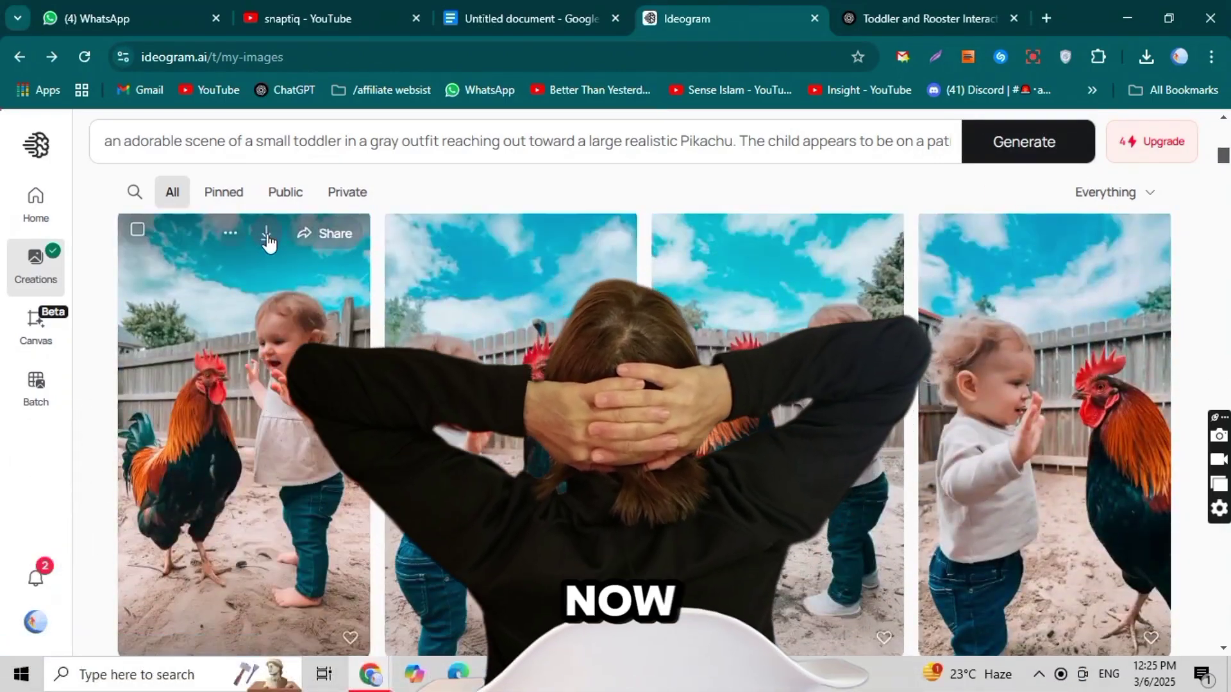
{"action": "left_click", "coordinate": [267, 236]}
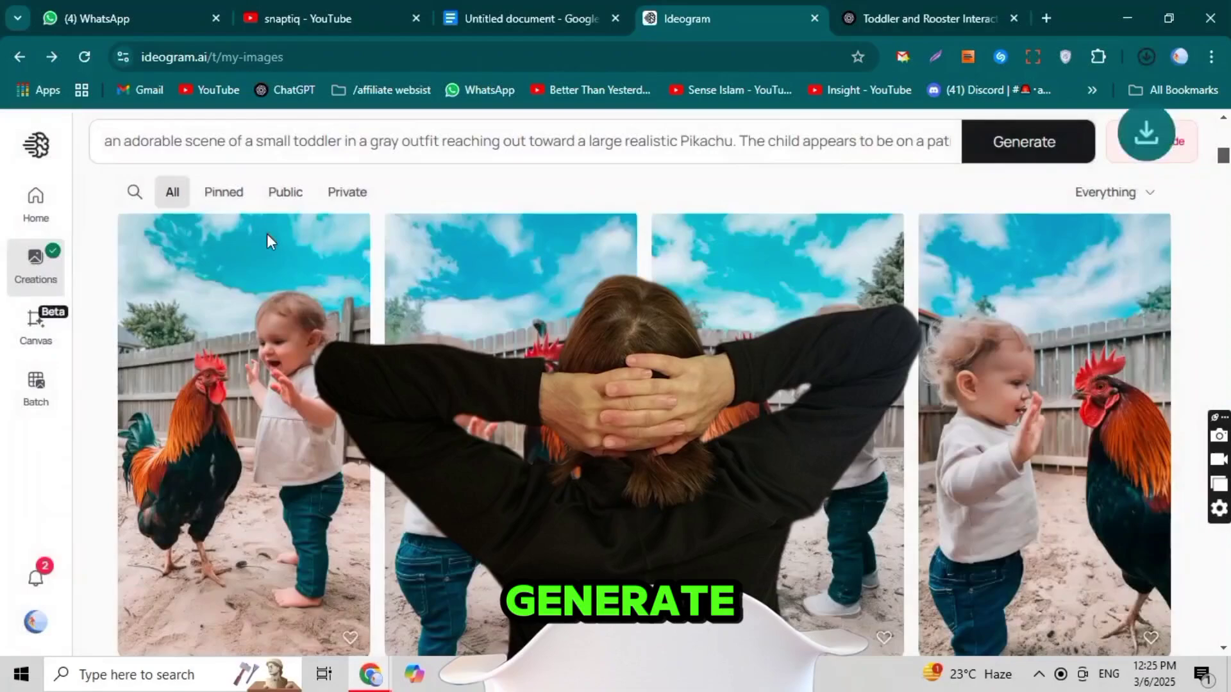
{"action": "scroll", "coordinate": [530, 244], "scroll_direction": "down", "scroll_amount": 4}
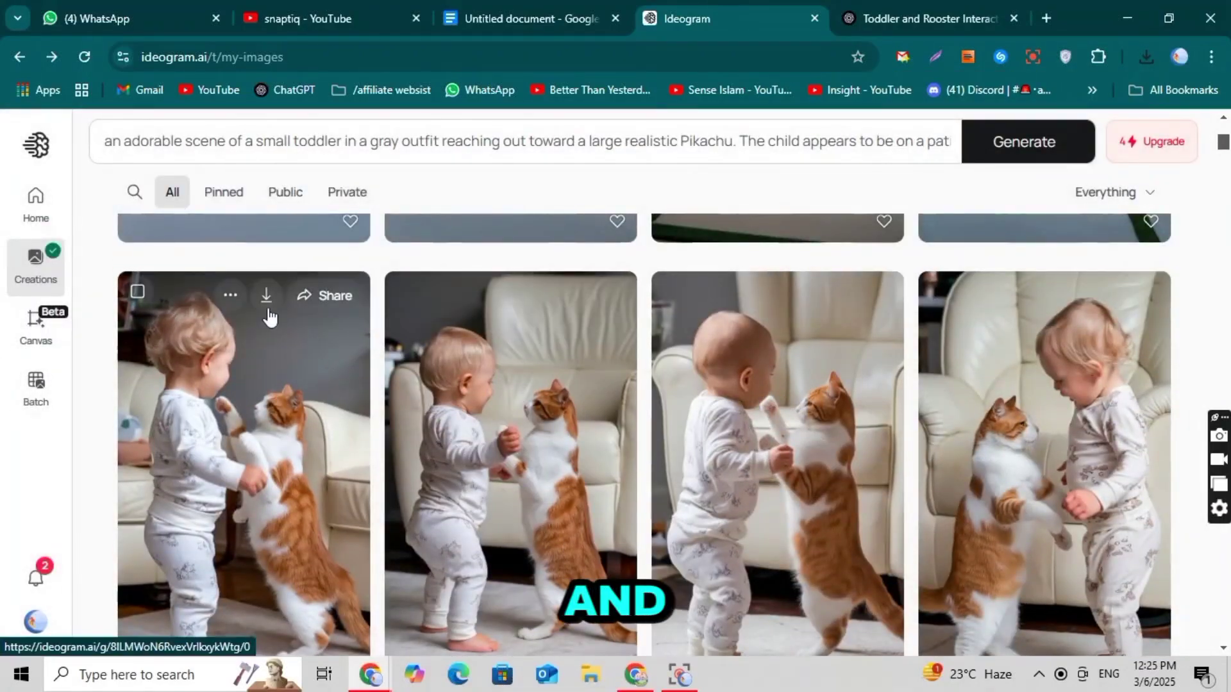
{"action": "left_click", "coordinate": [267, 298]}
{"action": "scroll", "coordinate": [260, 317], "scroll_direction": "up", "scroll_amount": 5}
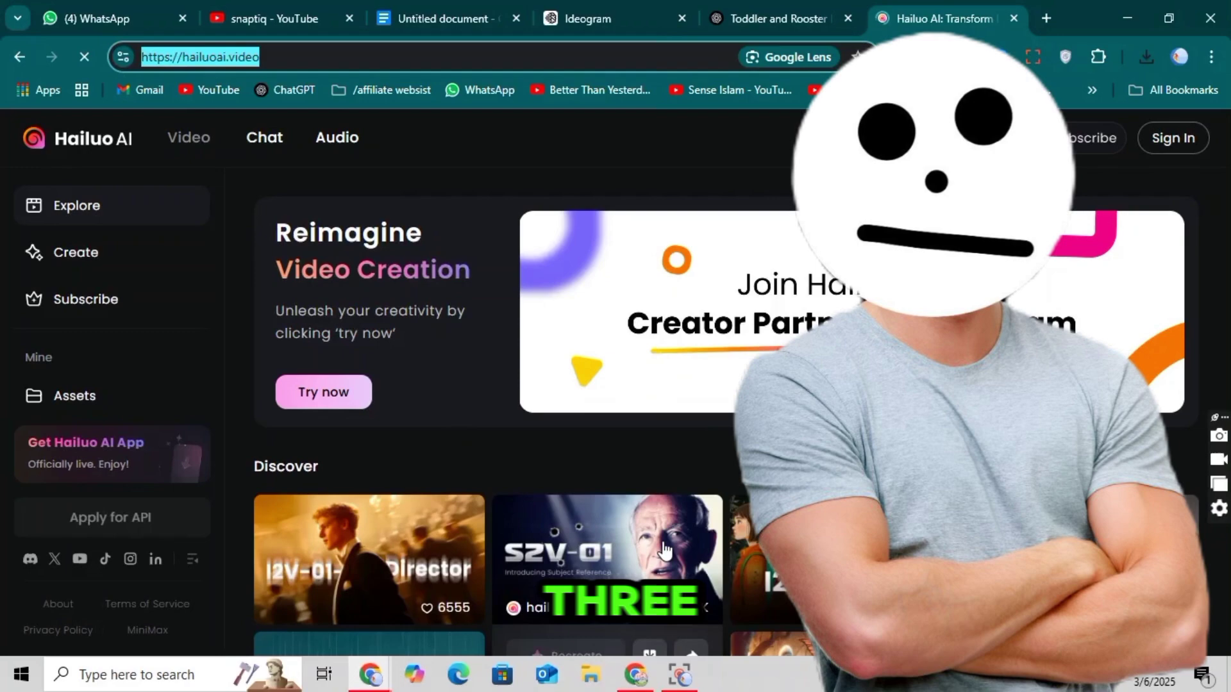
{"action": "scroll", "coordinate": [679, 543], "scroll_direction": "down", "scroll_amount": 2}
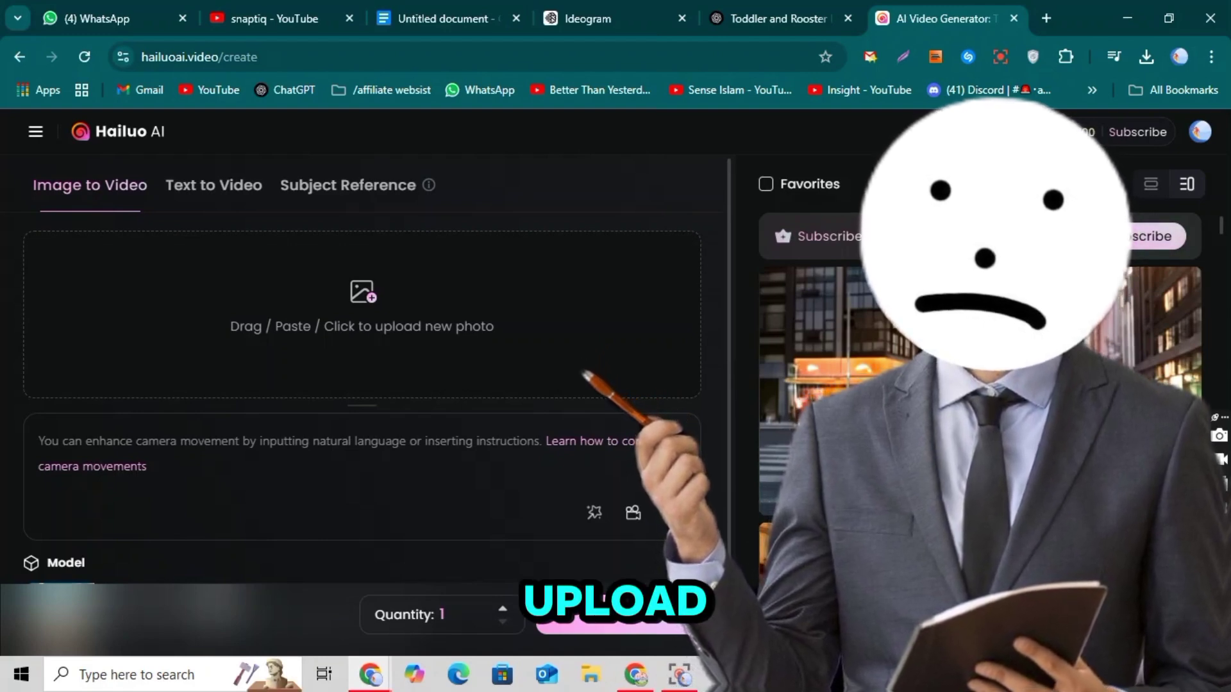
Upload the downloaded toddler-and-rooster image from Downloads as the Image to Video source.
{"action": "left_click", "coordinate": [366, 324]}
{"action": "left_click", "coordinate": [82, 220]}
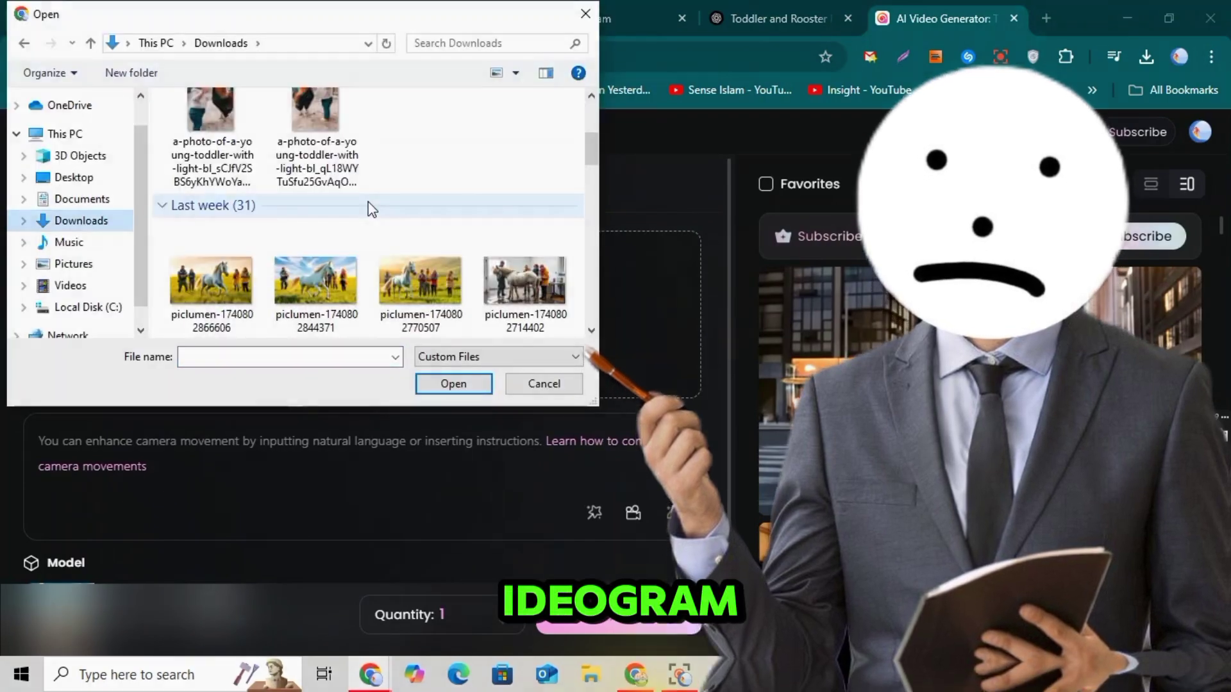
{"action": "left_click", "coordinate": [220, 145]}
{"action": "left_click", "coordinate": [453, 385]}
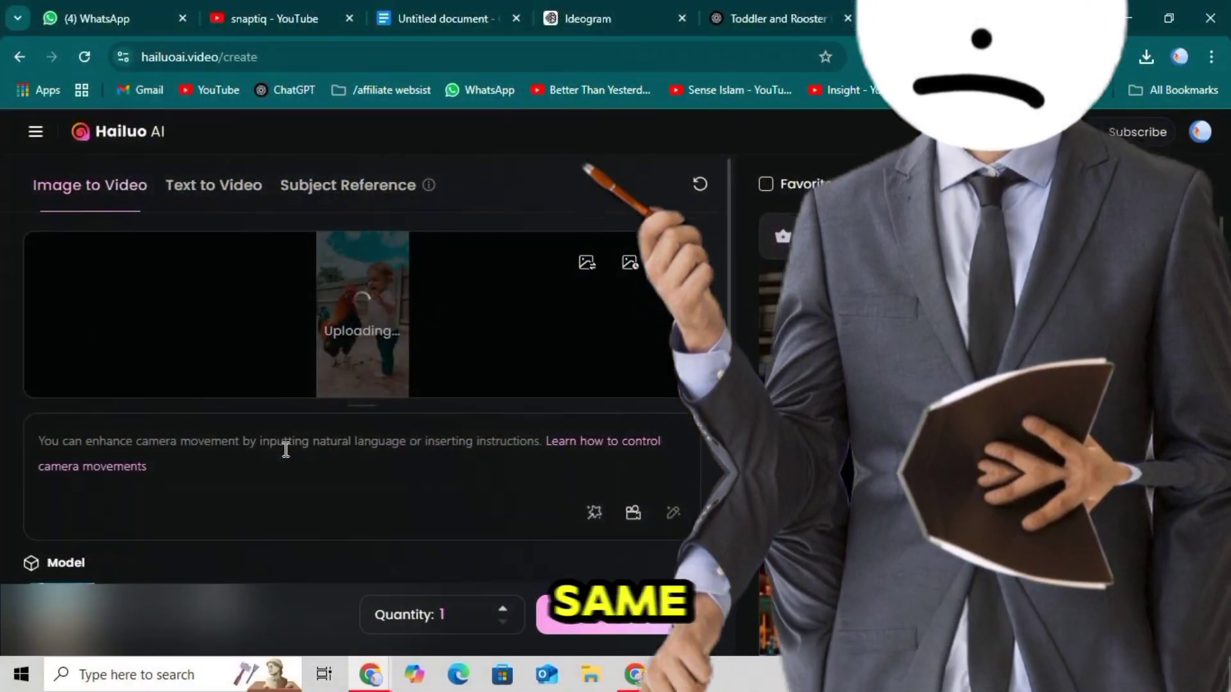
{"action": "key", "text": "ctrl+3"}
{"action": "scroll", "coordinate": [303, 625], "scroll_direction": "down", "scroll_amount": 3}
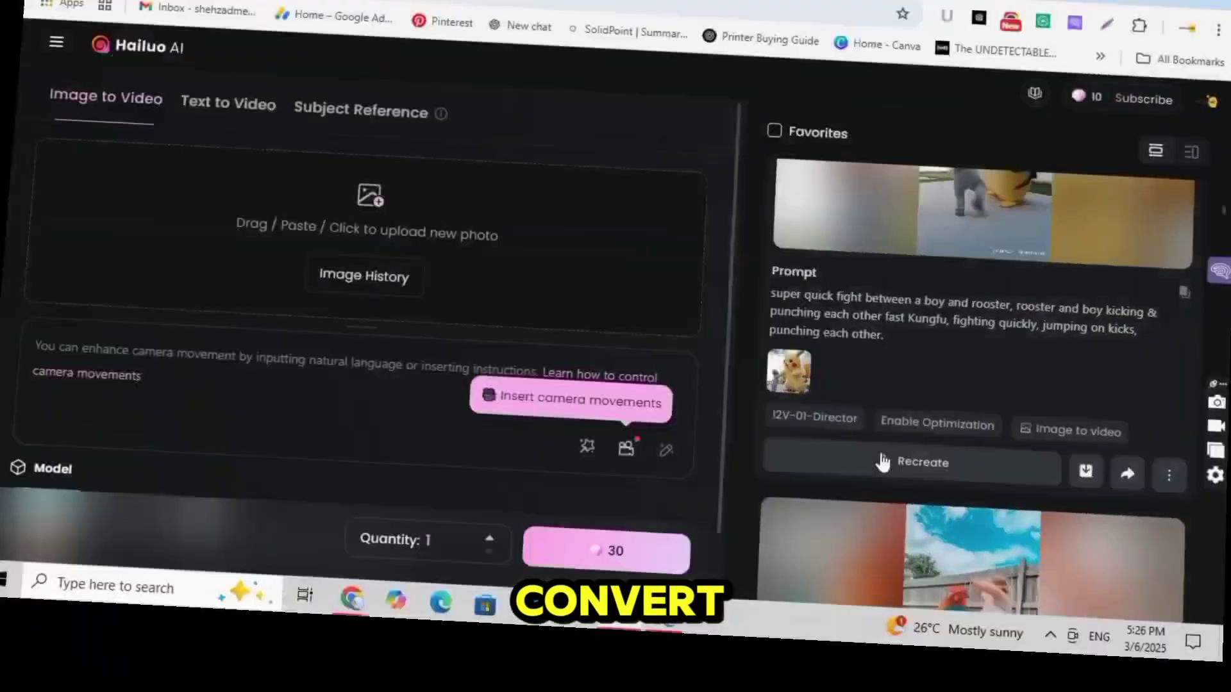
{"action": "scroll", "coordinate": [883, 461], "scroll_direction": "down", "scroll_amount": 2}
{"action": "scroll", "coordinate": [885, 510], "scroll_direction": "down", "scroll_amount": 2}
{"action": "scroll", "coordinate": [1090, 387], "scroll_direction": "down", "scroll_amount": 2}
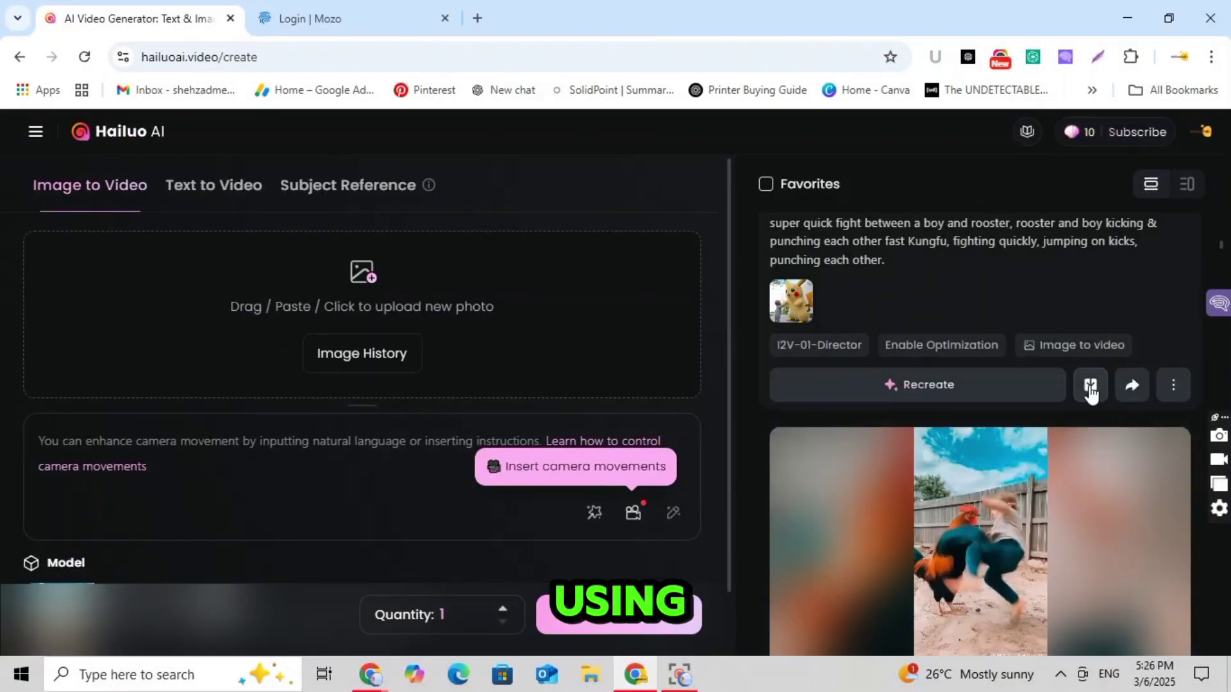
{"action": "scroll", "coordinate": [1091, 394], "scroll_direction": "up", "scroll_amount": 5}
{"action": "scroll", "coordinate": [1091, 394], "scroll_direction": "down", "scroll_amount": 2}
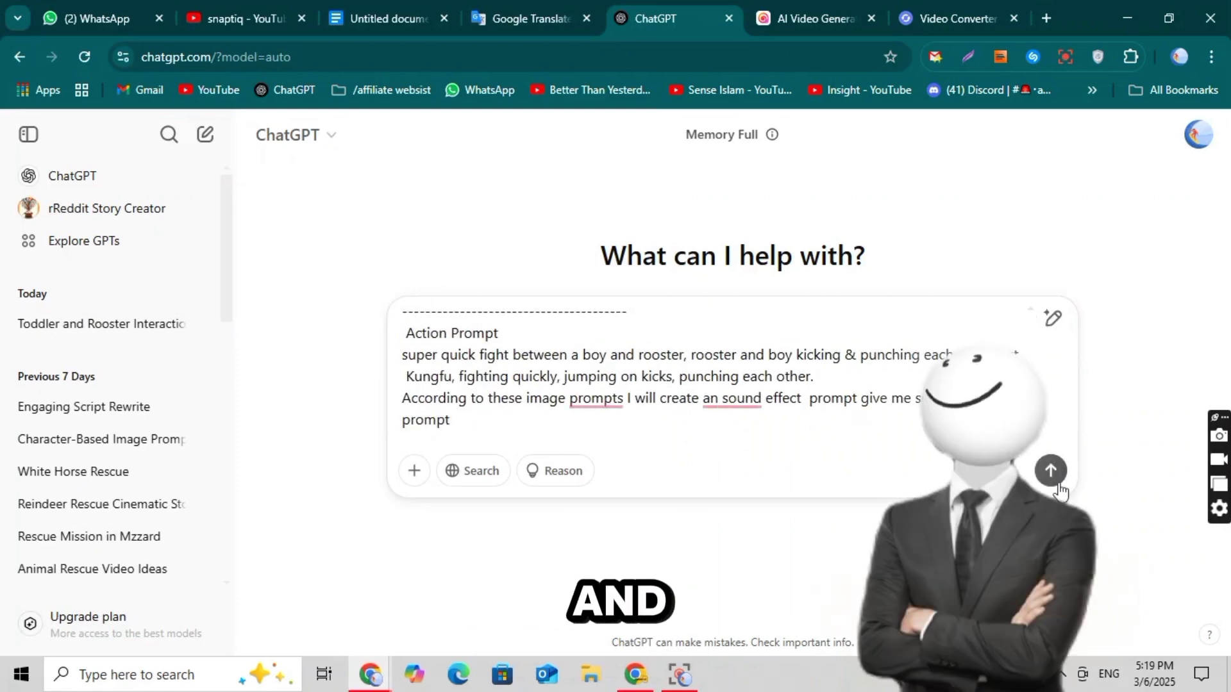
Send the sound-effect prompt request and select the child's giggle and footsteps line in the reply.
{"action": "left_click", "coordinate": [1055, 483]}
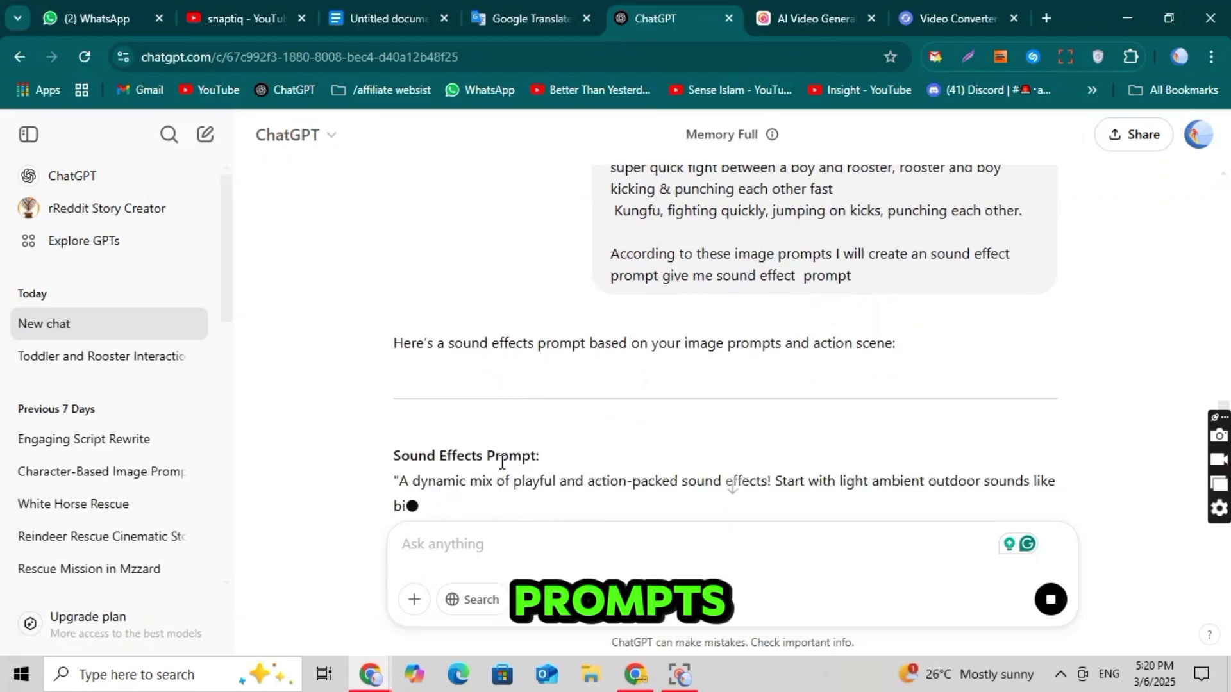
{"action": "scroll", "coordinate": [465, 475], "scroll_direction": "down", "scroll_amount": 1}
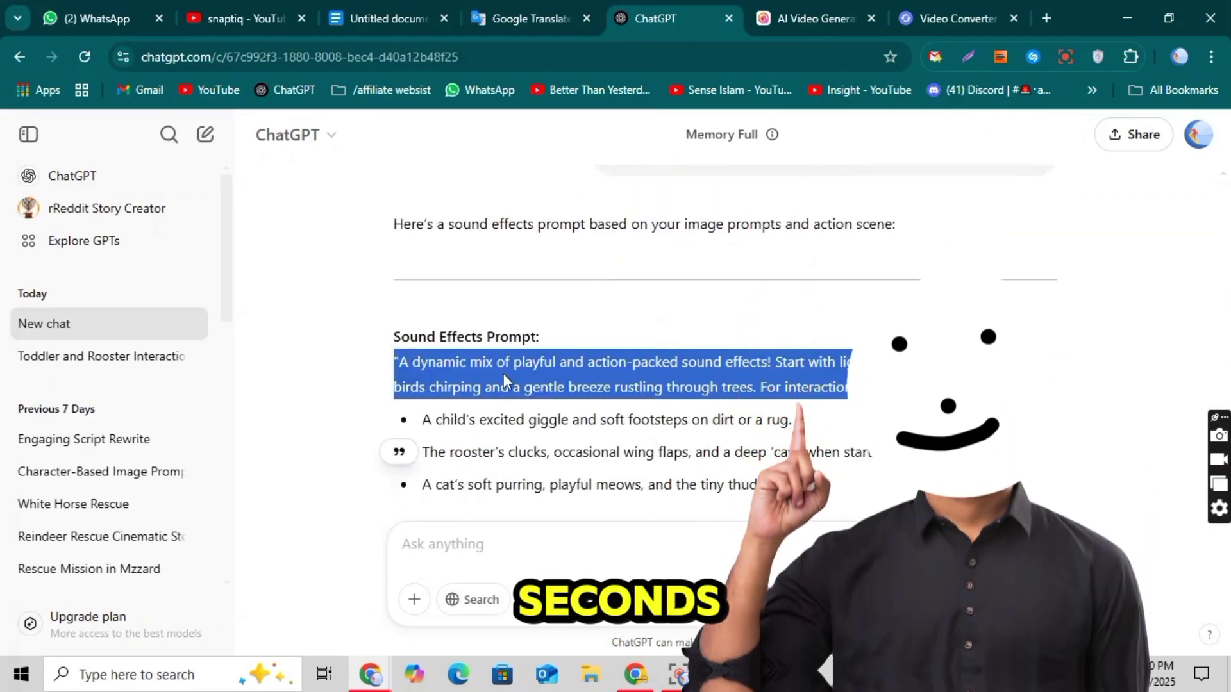
{"action": "right_click", "coordinate": [502, 379]}
{"action": "left_click", "coordinate": [503, 379]}
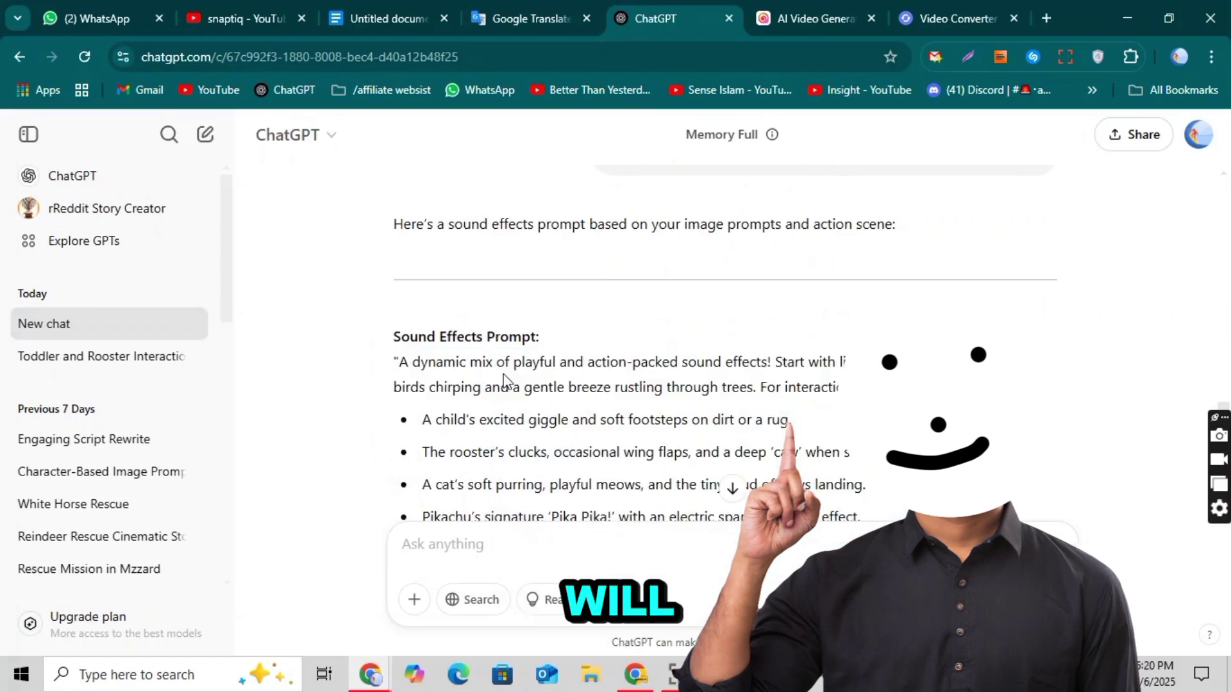
{"action": "triple_click", "coordinate": [466, 431]}
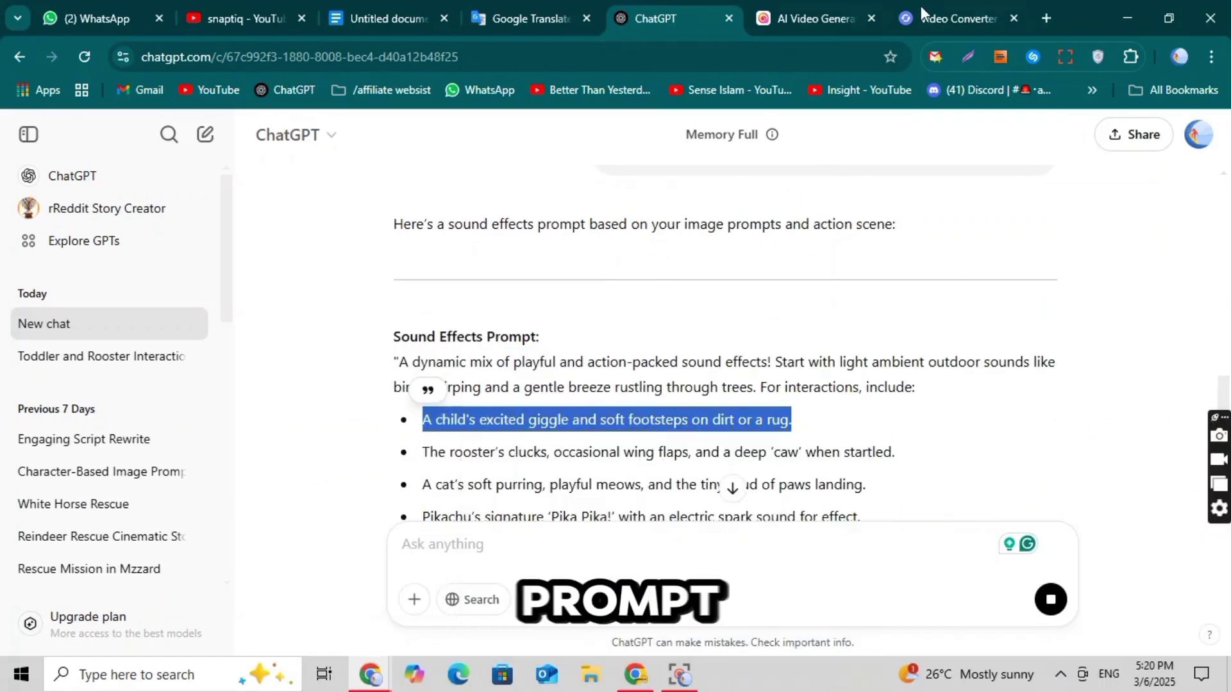
Go to the ElevenLabs website in a new browser tab.
{"action": "left_click", "coordinate": [1047, 15]}
{"action": "left_click", "coordinate": [527, 56]}
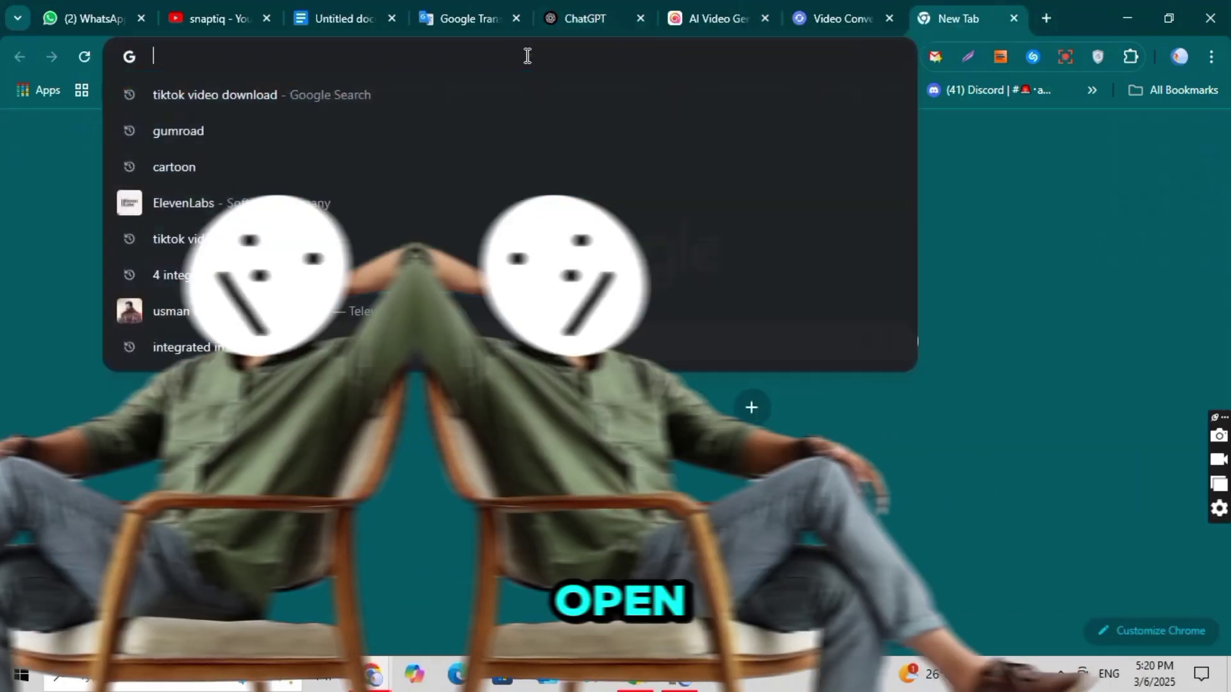
{"action": "type", "text": "eleven"}
{"action": "key", "text": "Return"}
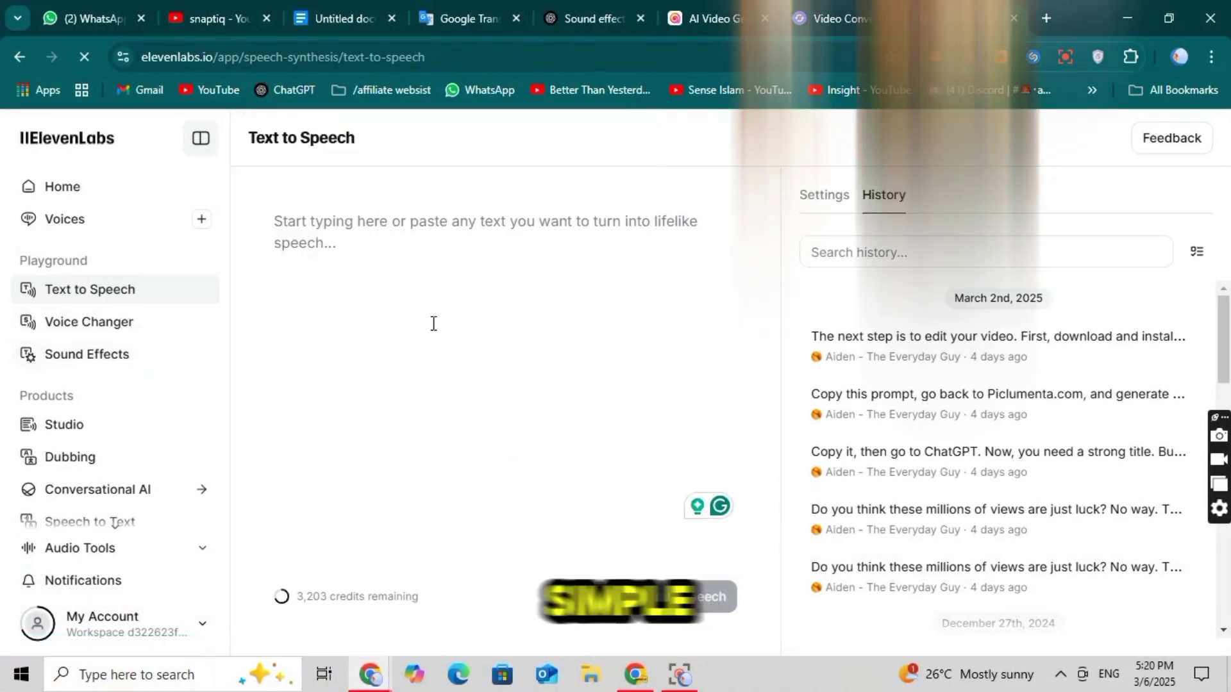
Generate a Sound Effect from the pasted prompt: excited child giggle with soft footsteps.
{"action": "left_click", "coordinate": [77, 360]}
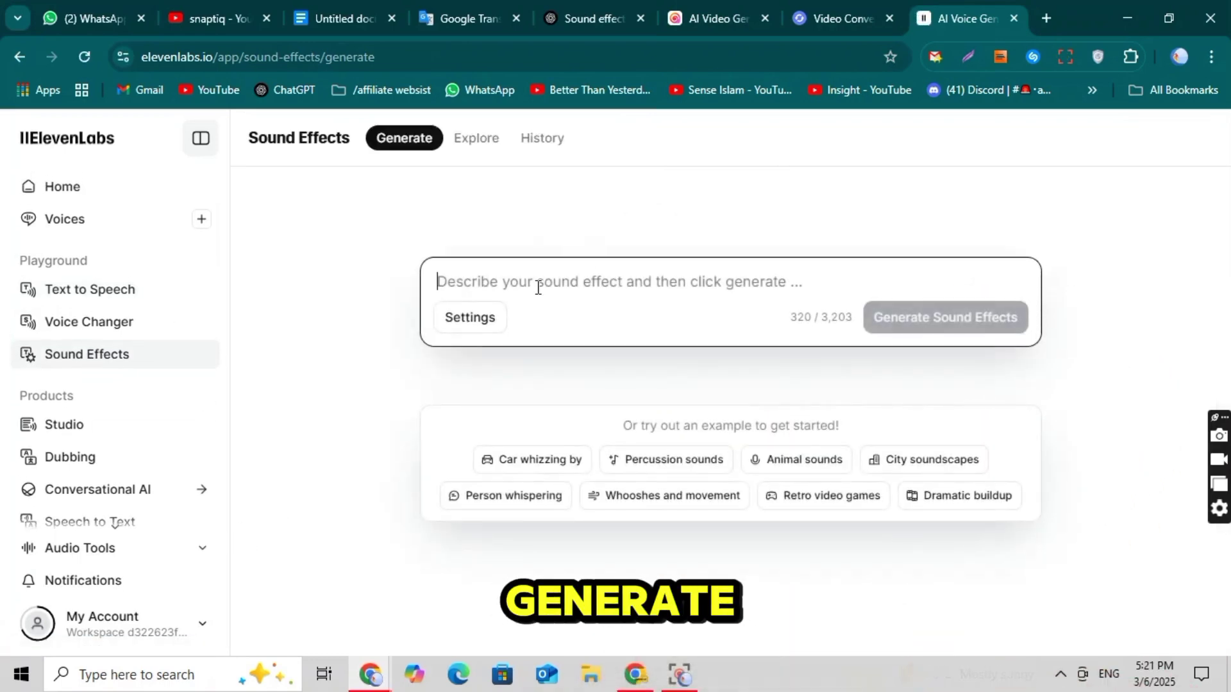
{"action": "right_click", "coordinate": [537, 287]}
{"action": "left_click", "coordinate": [567, 448]}
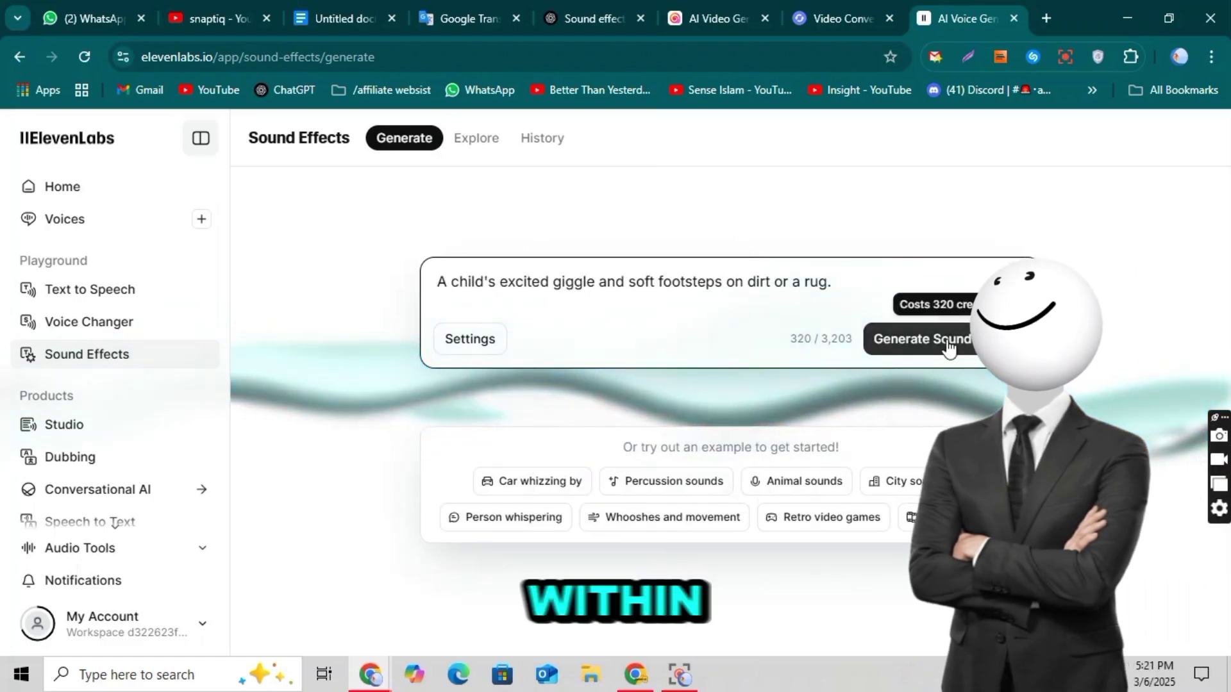
{"action": "left_click", "coordinate": [949, 349]}
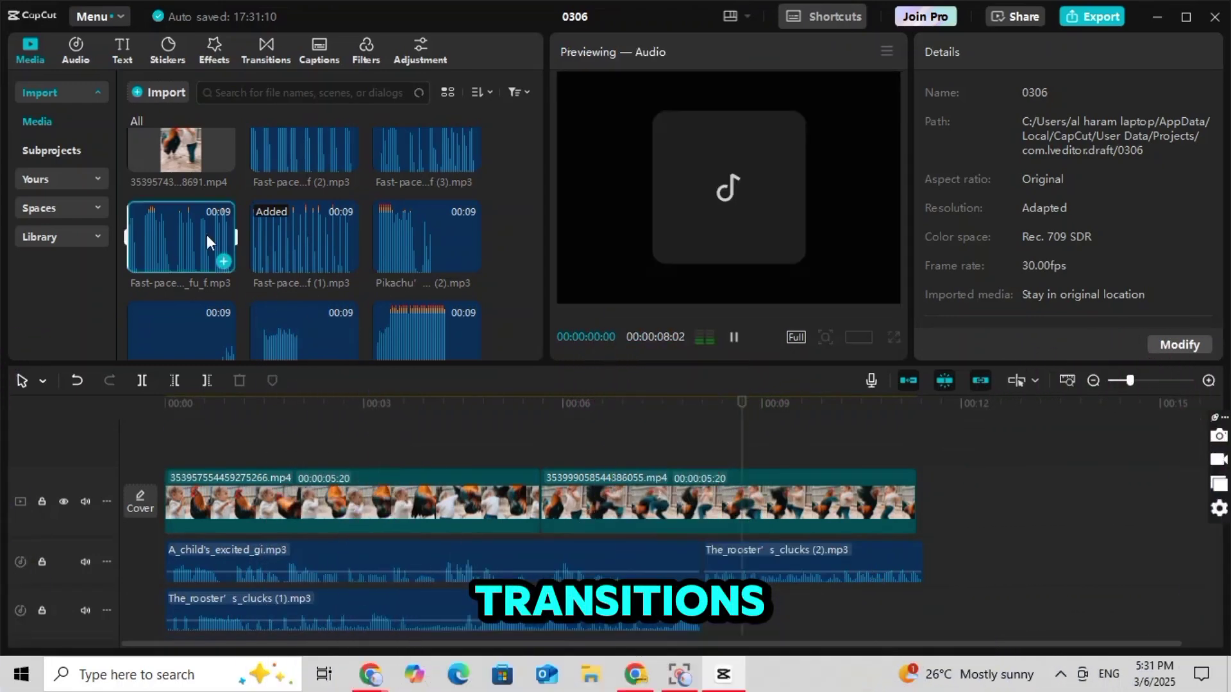
Add the Fast-paced kung fu audio at the playhead and a Mix transition between the two clips.
{"action": "left_click", "coordinate": [346, 242]}
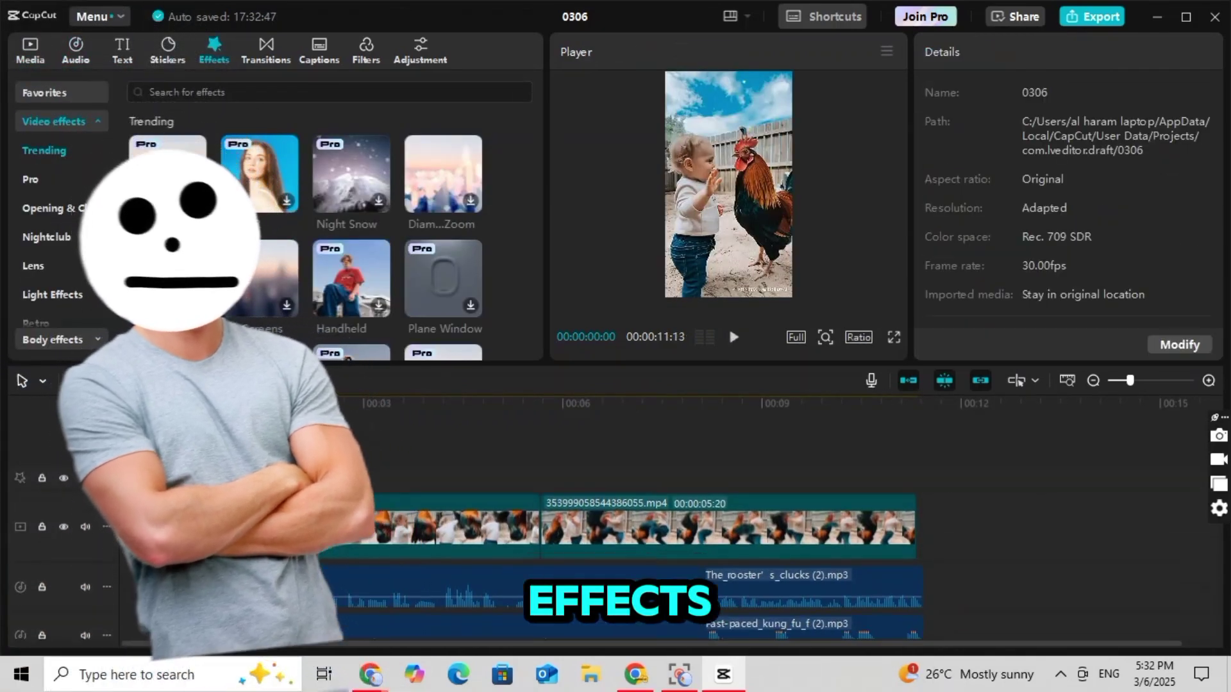
{"action": "left_click", "coordinate": [195, 306]}
{"action": "left_click", "coordinate": [645, 447]}
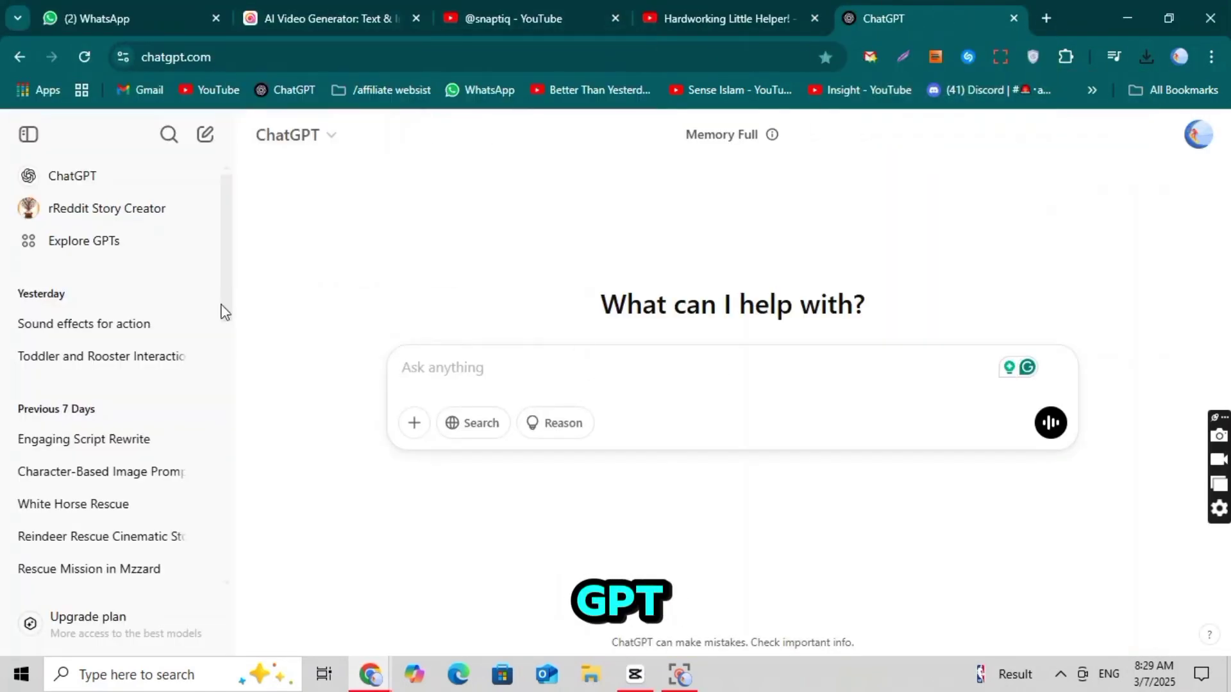
Attach Screenshot (8) to the chat and paste the baby image description as a prompt.
{"action": "left_click", "coordinate": [456, 381]}
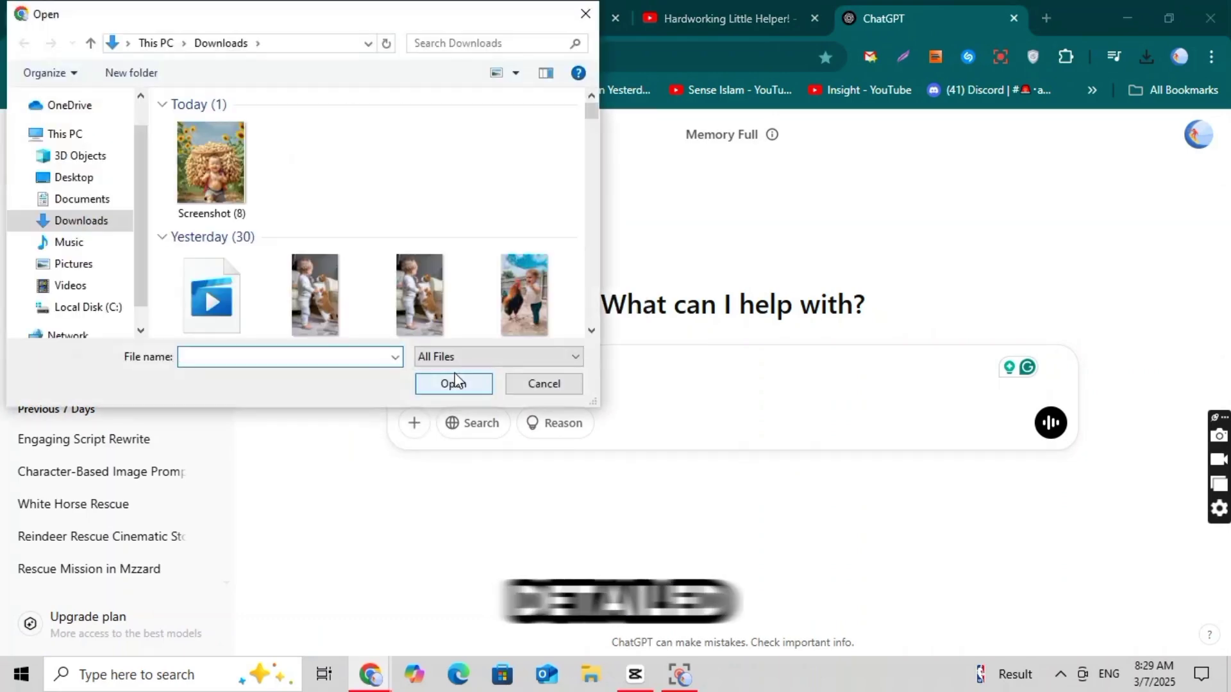
{"action": "left_click", "coordinate": [454, 384]}
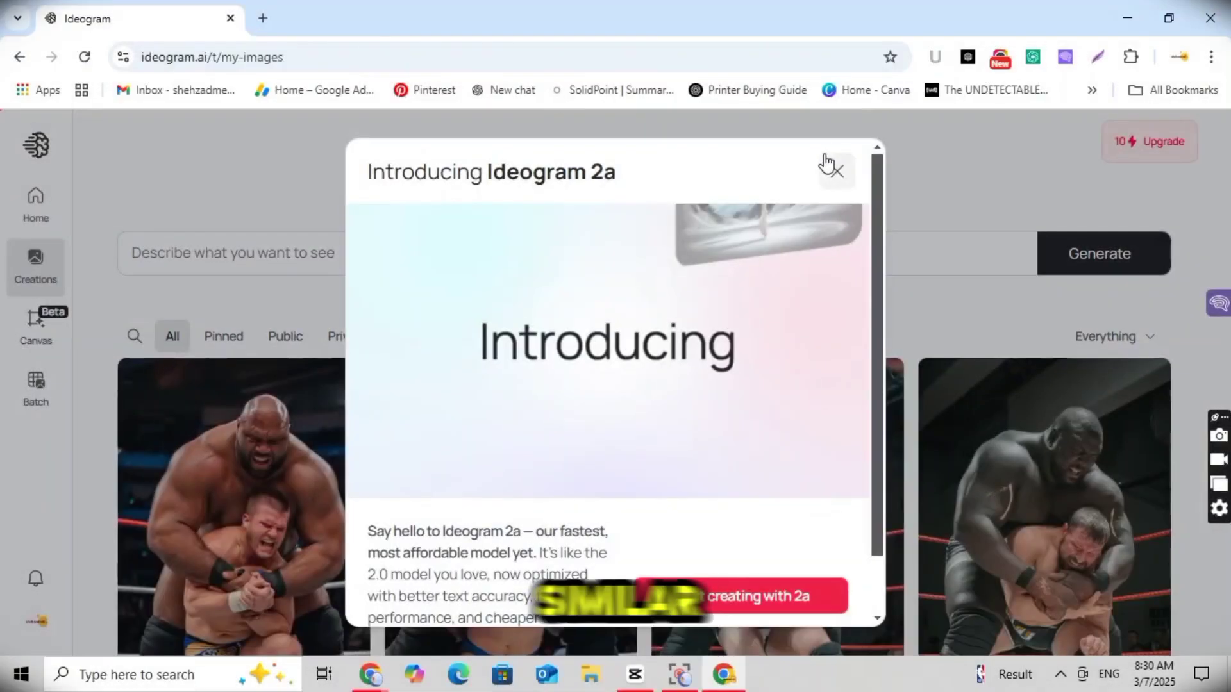
{"action": "left_click", "coordinate": [833, 170]}
{"action": "left_click", "coordinate": [295, 246]}
{"action": "type", "text": "This image features a cheerful baby with a big smile, carrying an oversized basket full of peanuts on their back. The baby is shirtless, wearing small shorts, and has a red string necklace. The setting is a beautiful field with tall, vibrant sunflowers in full bloom, under a bright blue sky. The overall mood of the image is joyful and heartwarming, creating a sense of innocence, happiness, and an exaggerated yet adorable depiction of a hardworking child."}
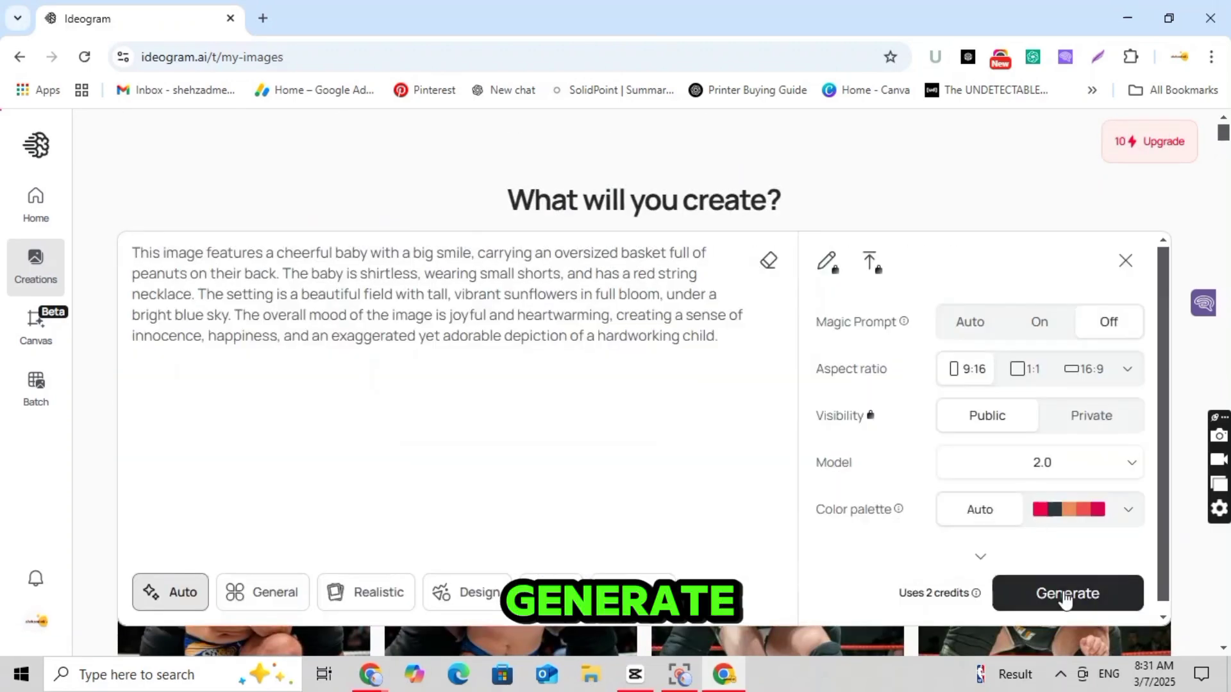
Generate 9:16 images from the pasted sunflower-field baby description.
{"action": "left_click", "coordinate": [1066, 596]}
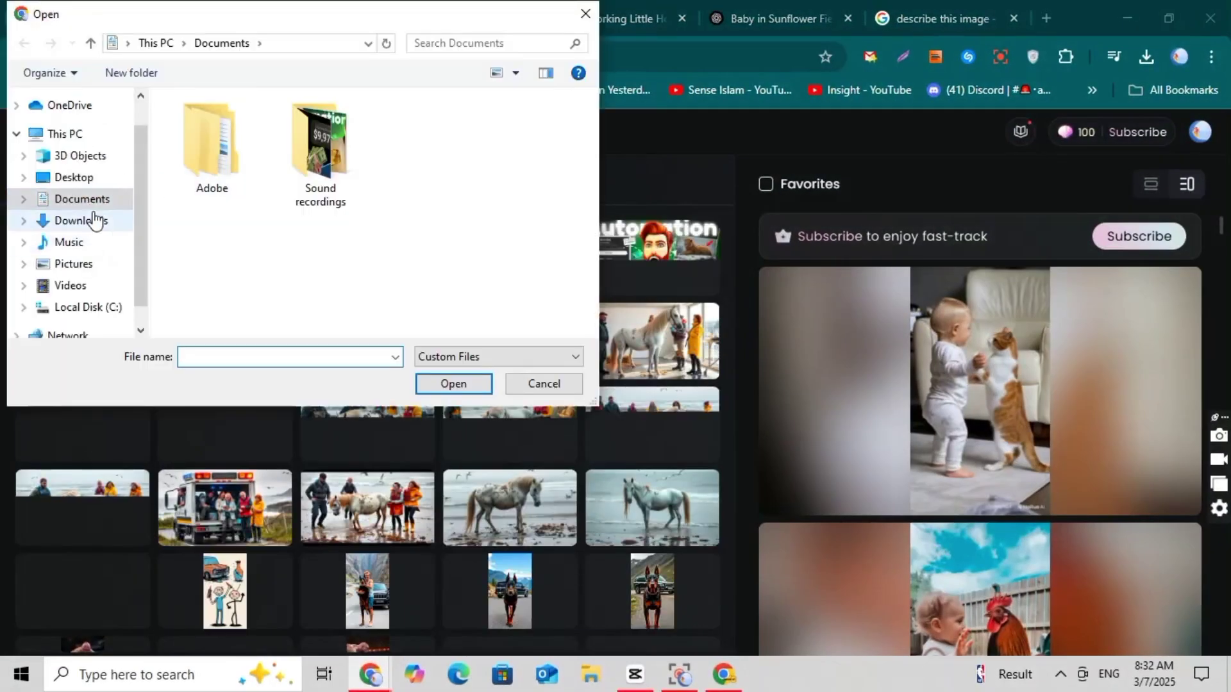
Upload the peanut-basket baby image, paste its description as the prompt, and start generating.
{"action": "left_click", "coordinate": [94, 220]}
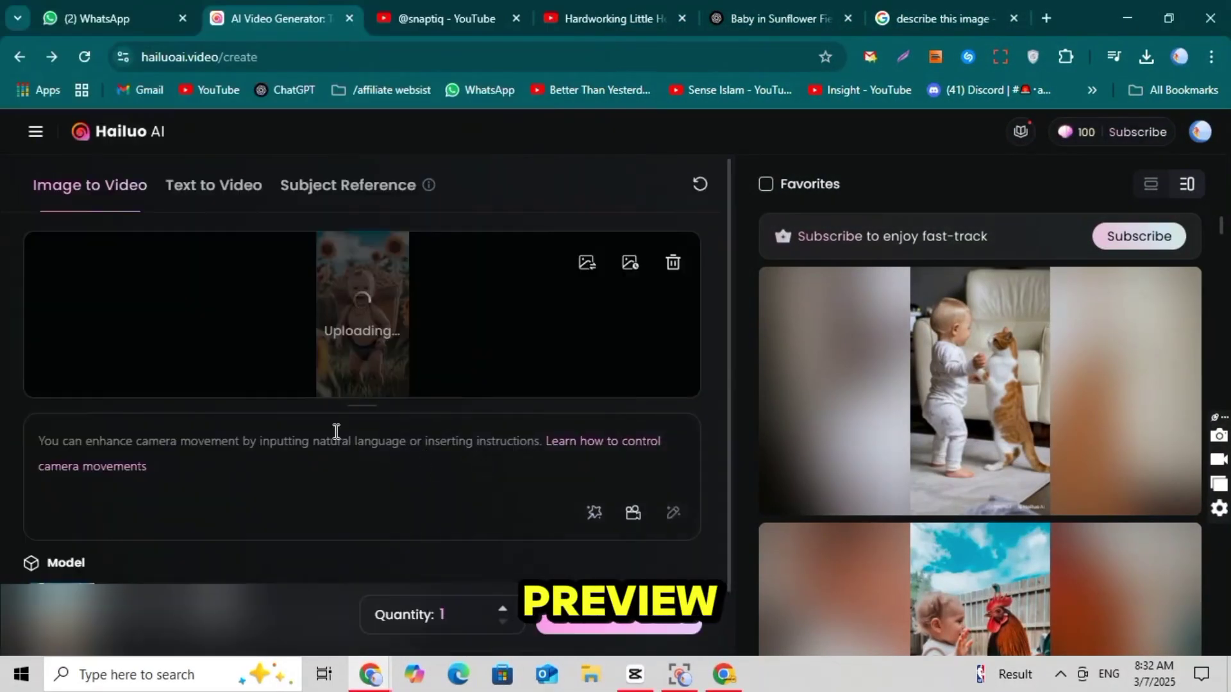
{"action": "right_click", "coordinate": [335, 432]}
{"action": "left_click", "coordinate": [437, 231]}
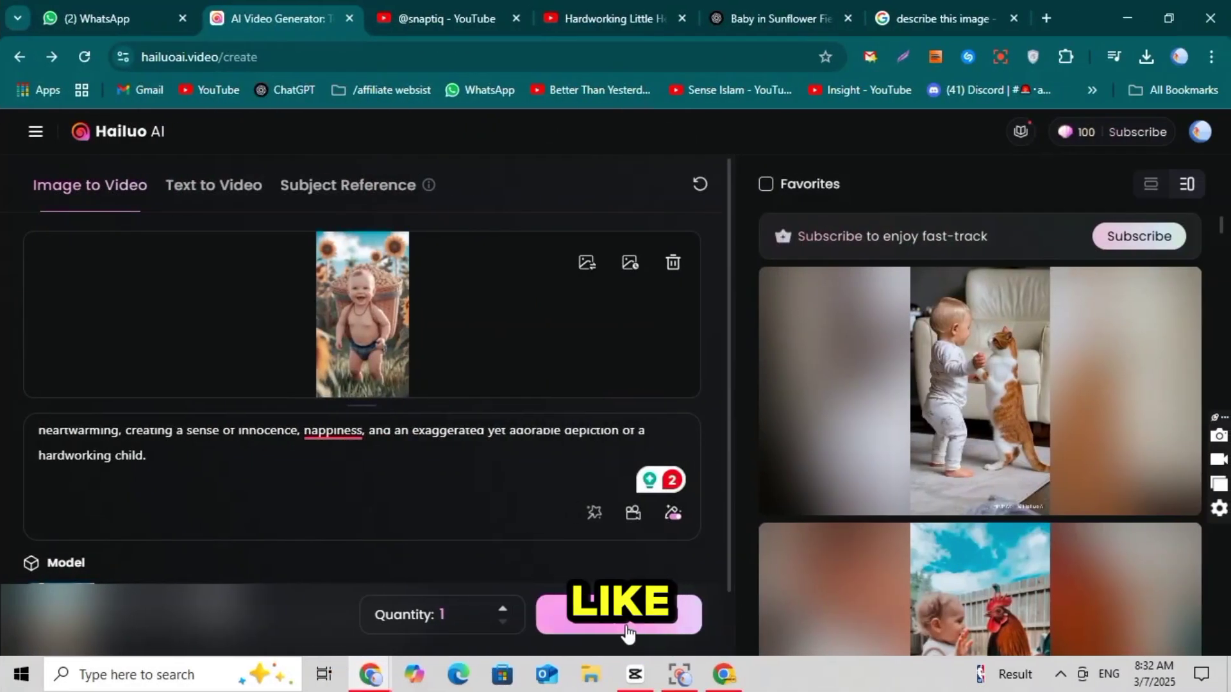
{"action": "left_click", "coordinate": [626, 625]}
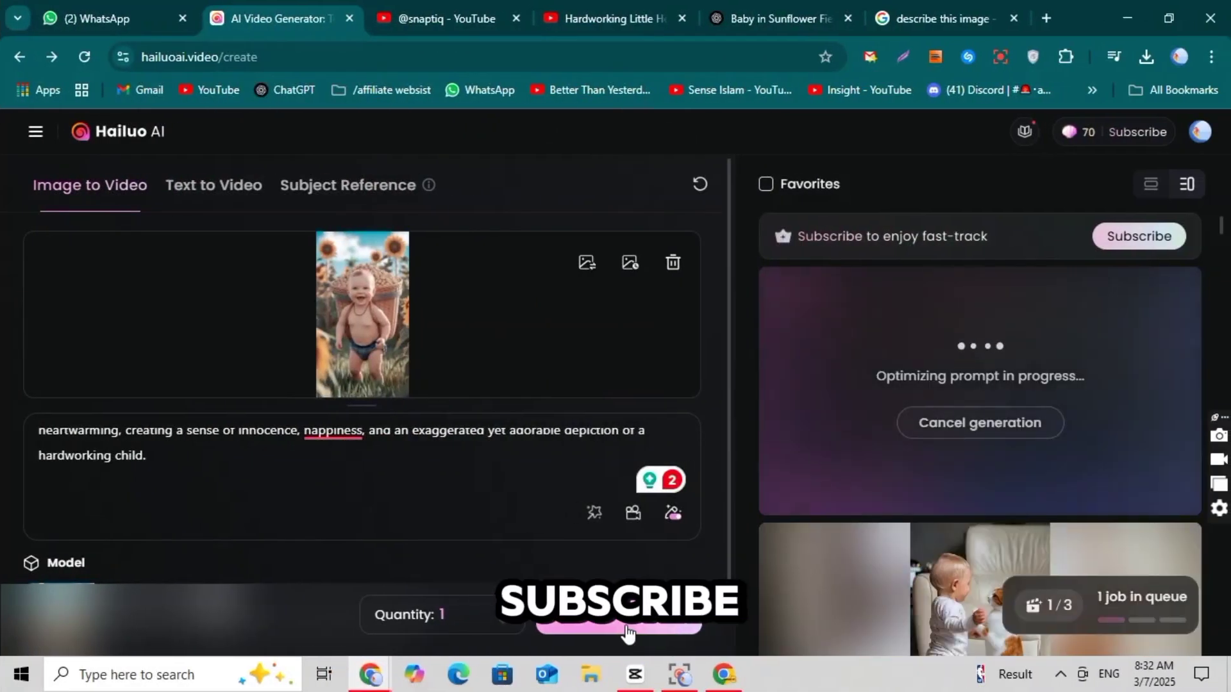